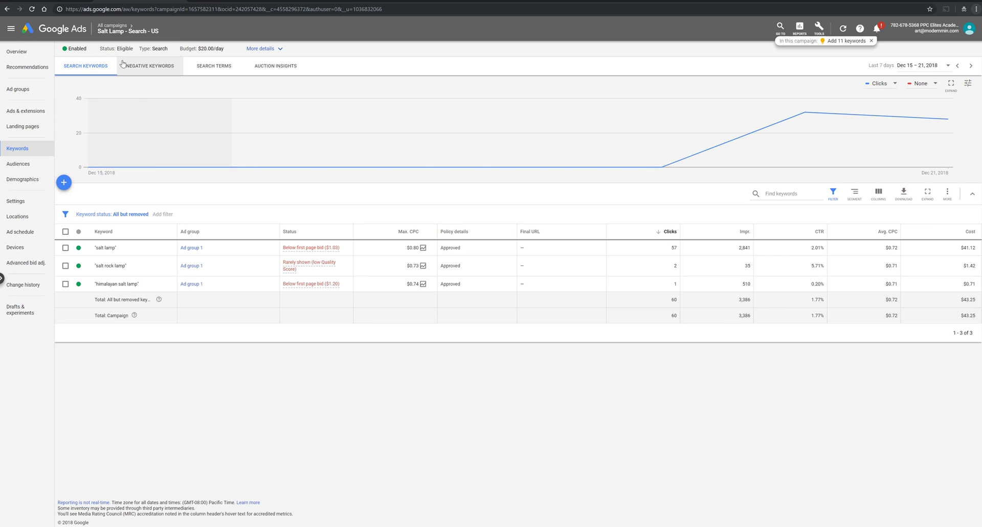
Review the campaign's negative keywords, search terms and search keywords lists
click(147, 68)
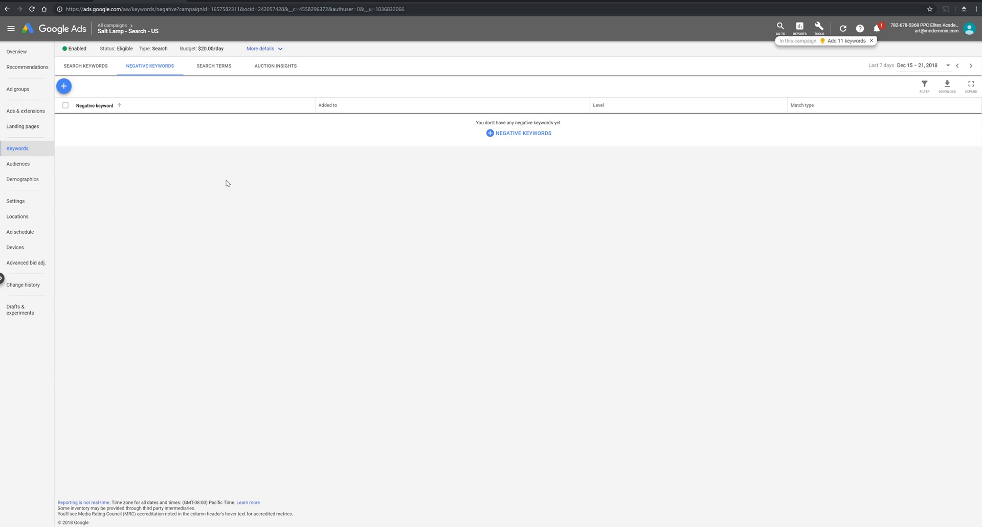
click(214, 67)
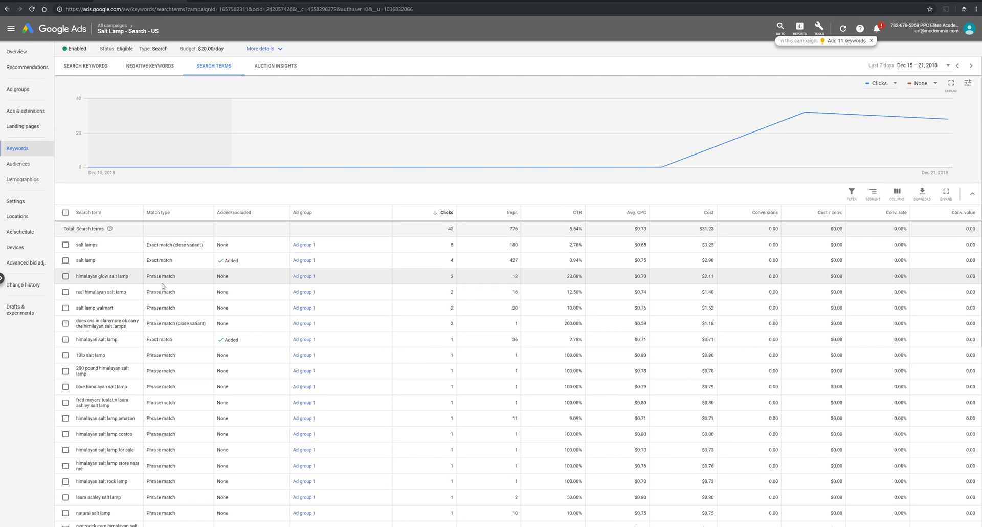
click(94, 62)
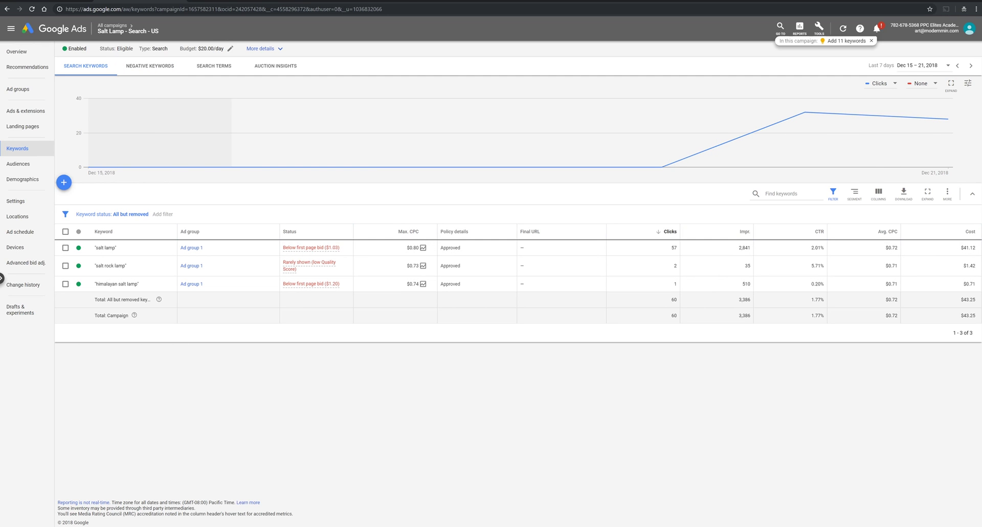
click(214, 66)
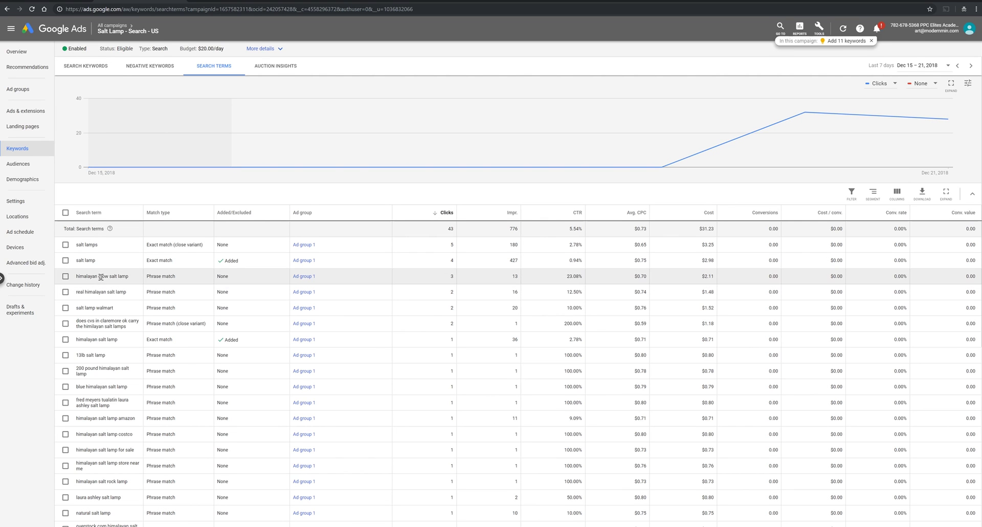
Show only the search terms triggered by the "salt lamp" search keyword
click(98, 65)
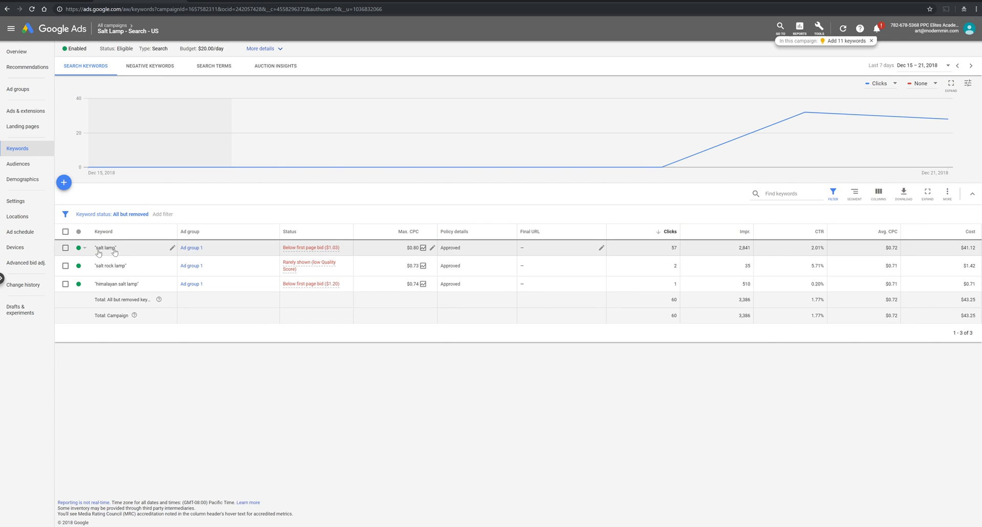
click(65, 248)
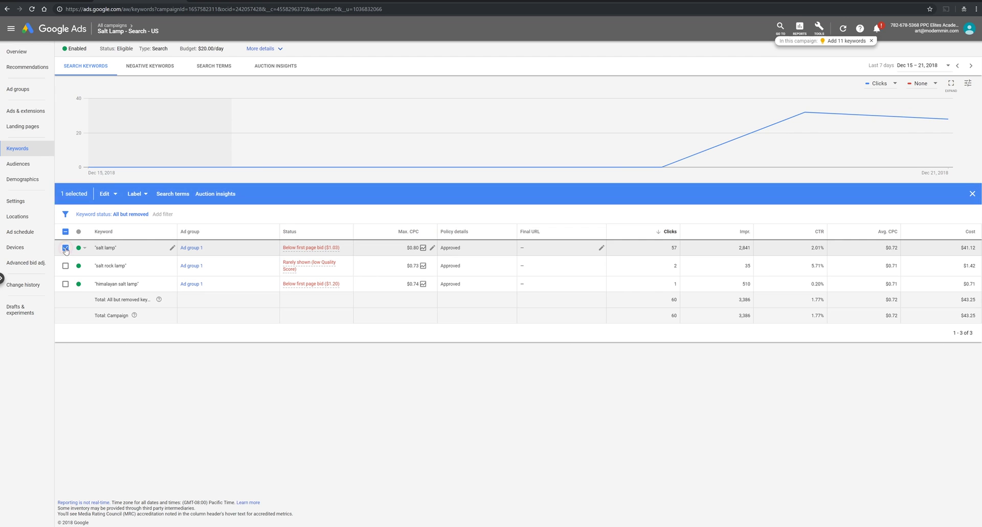
click(174, 198)
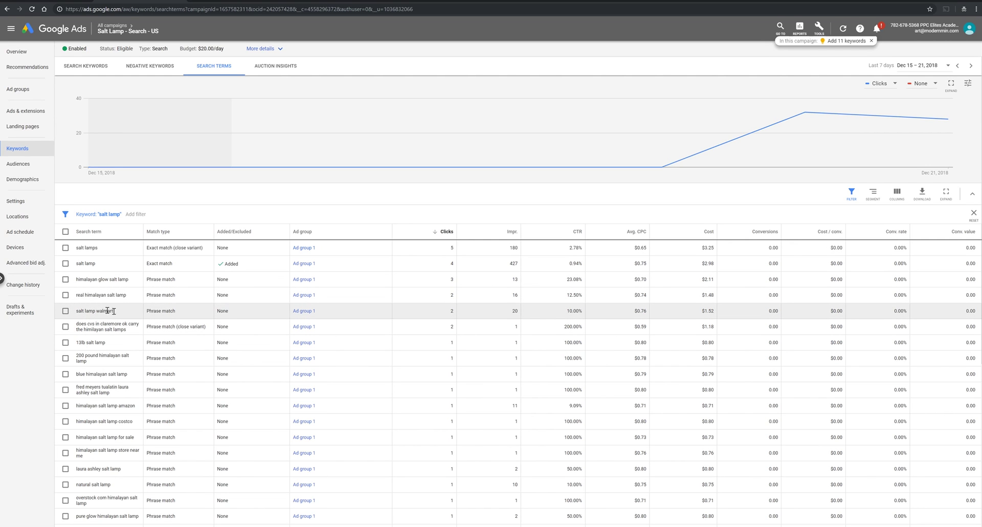
Select the search terms "salt lamp walmart", "does cvs in claremore ok carry the himilayan salt lamps", "13lb salt lamp" and "200 pound himalayan salt lamp"
drag(114, 310, 102, 311)
click(65, 311)
click(118, 314)
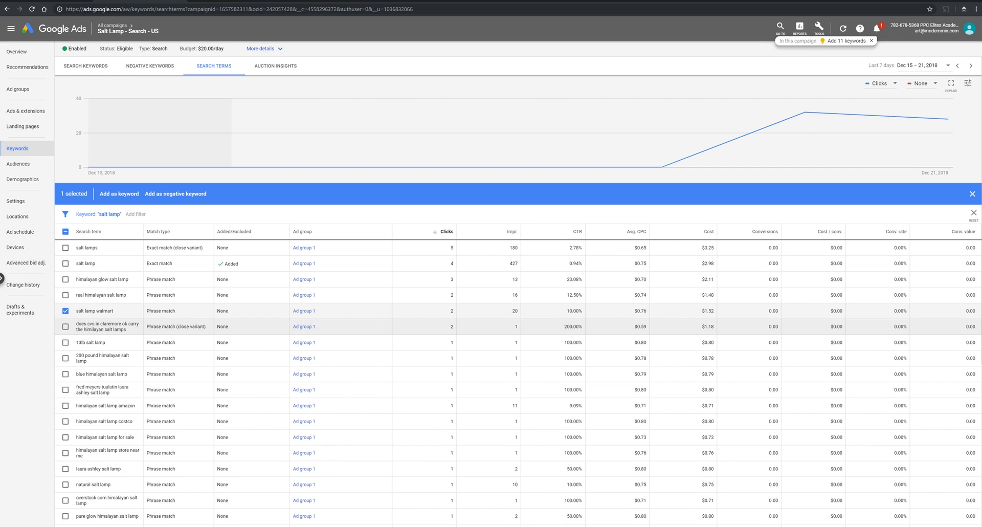
click(65, 326)
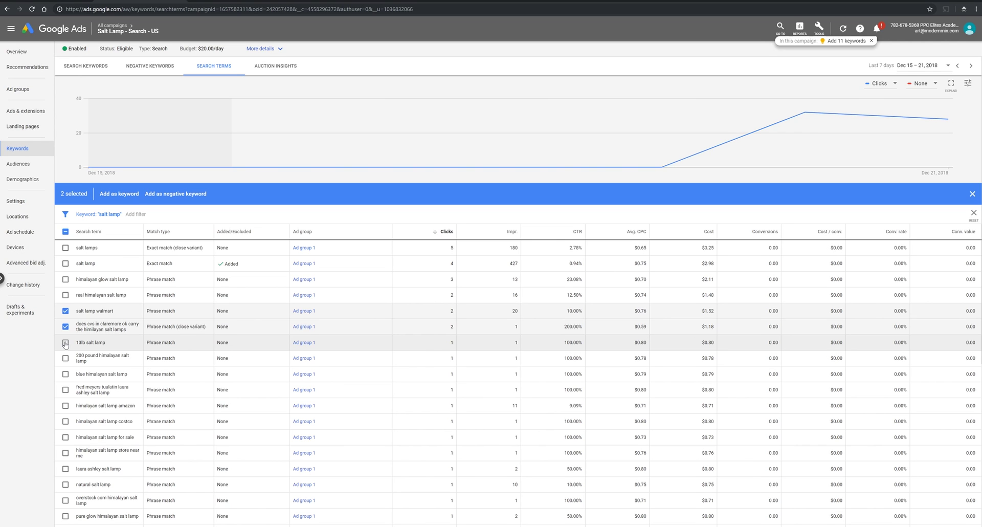
click(65, 343)
click(65, 358)
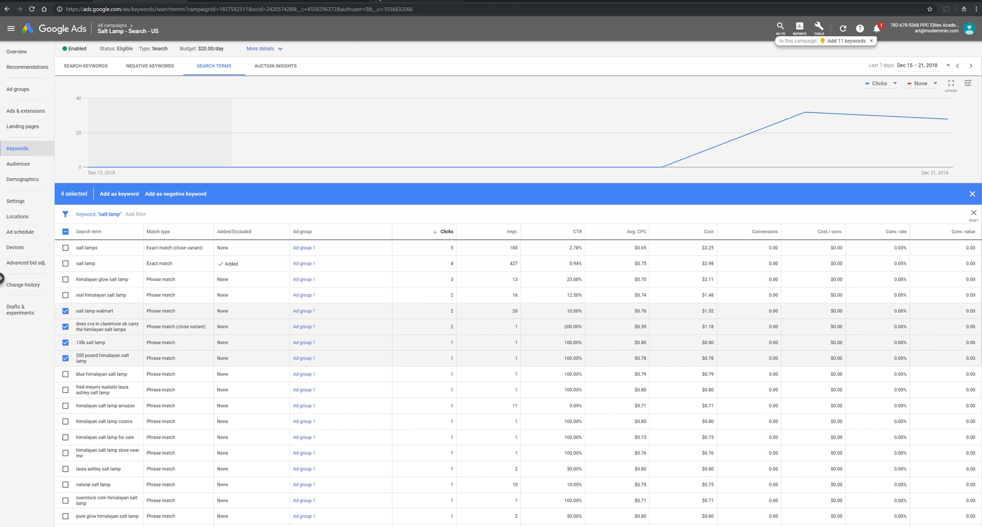
Check the Shopisimo product page and select the blue himalayan, fred meyers tualatin laura ashley, himalayan amazon and himalayan costco salt lamp search terms
click(380, 1)
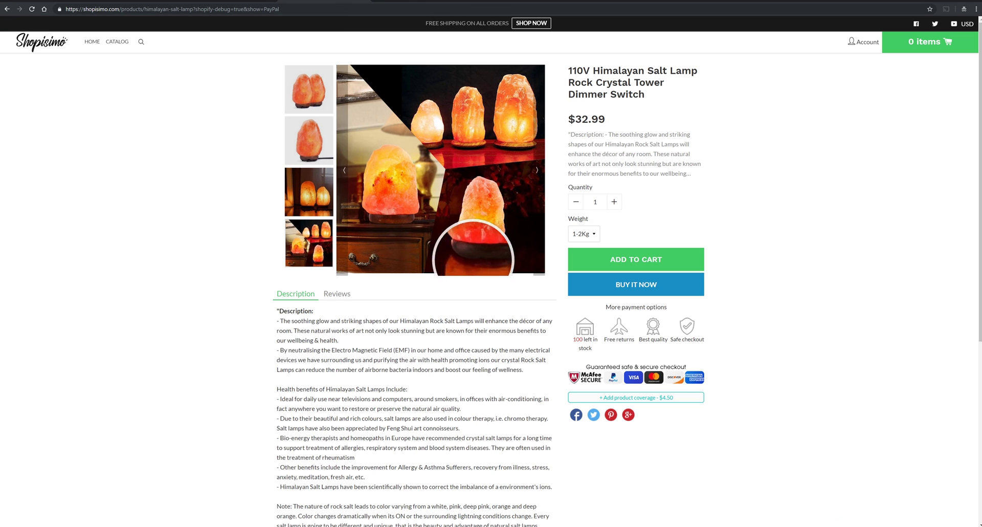
click(169, 1)
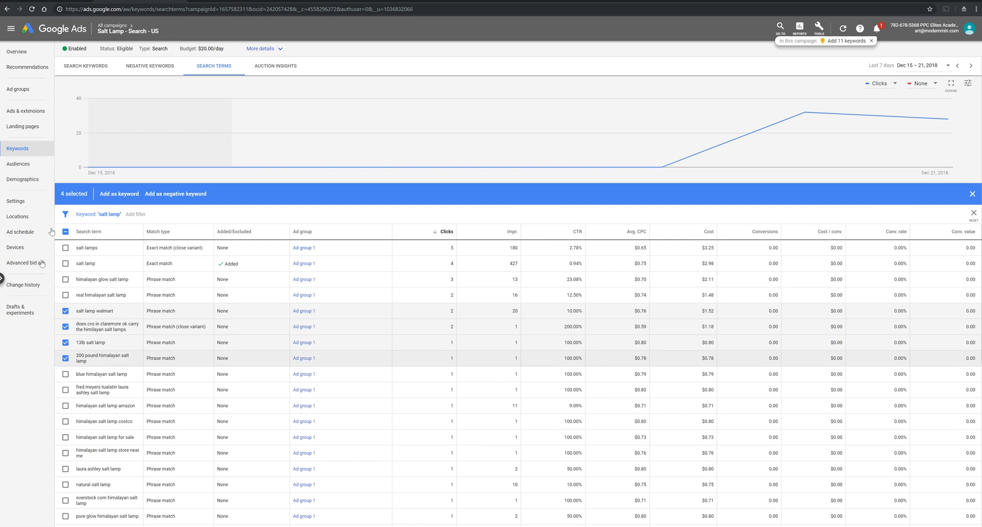
click(65, 374)
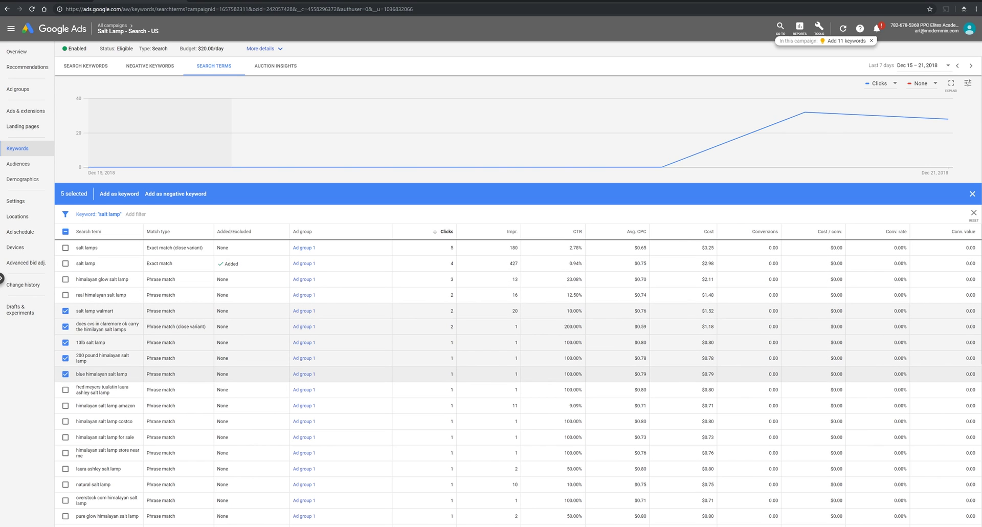
click(66, 390)
click(65, 407)
click(65, 421)
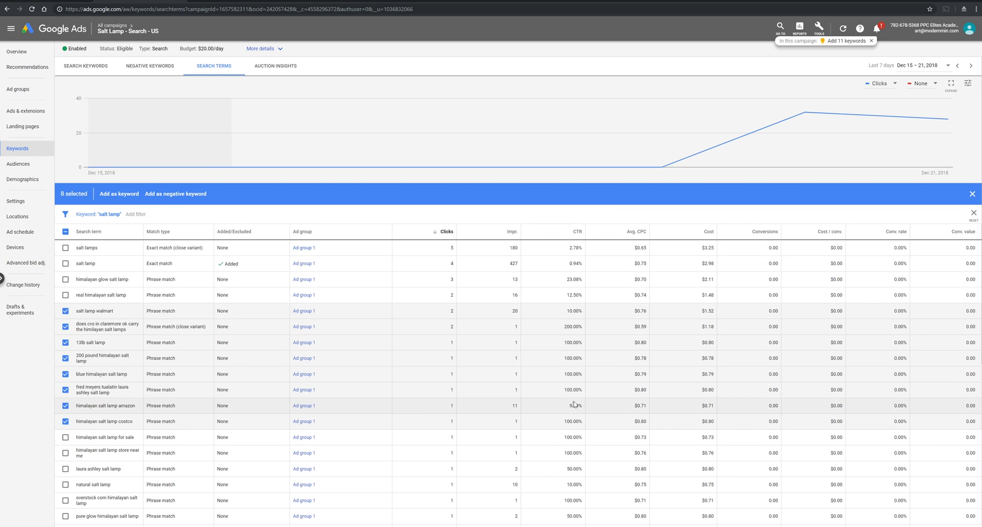
Add the search terms "himalayan salt lamp store near me" and "laura ashley salt lamp" to the selection
scroll(145, 410, down, 1)
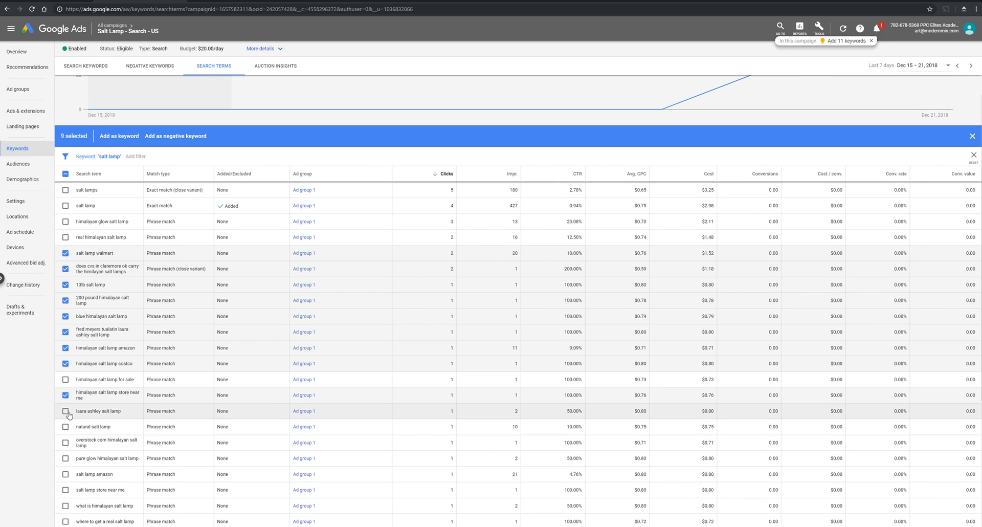
drag(76, 410, 101, 411)
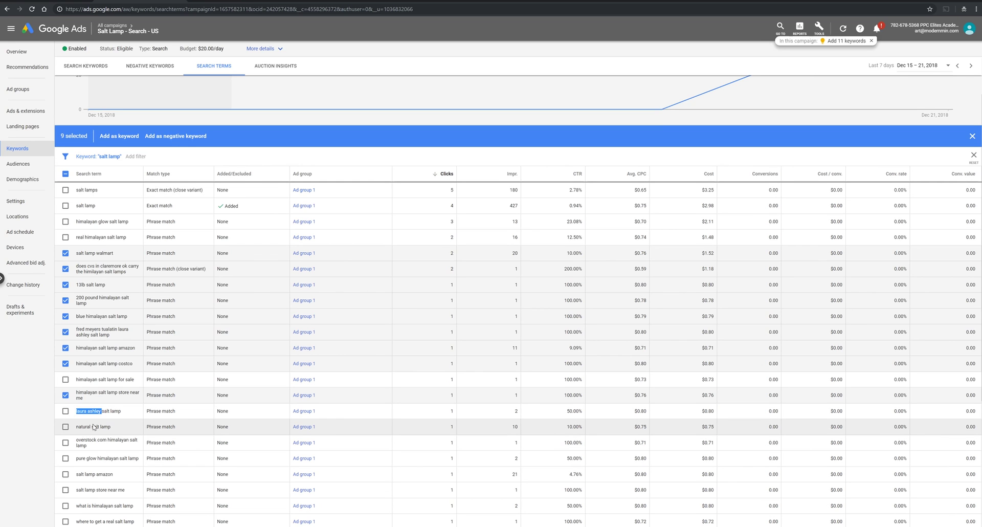
click(65, 411)
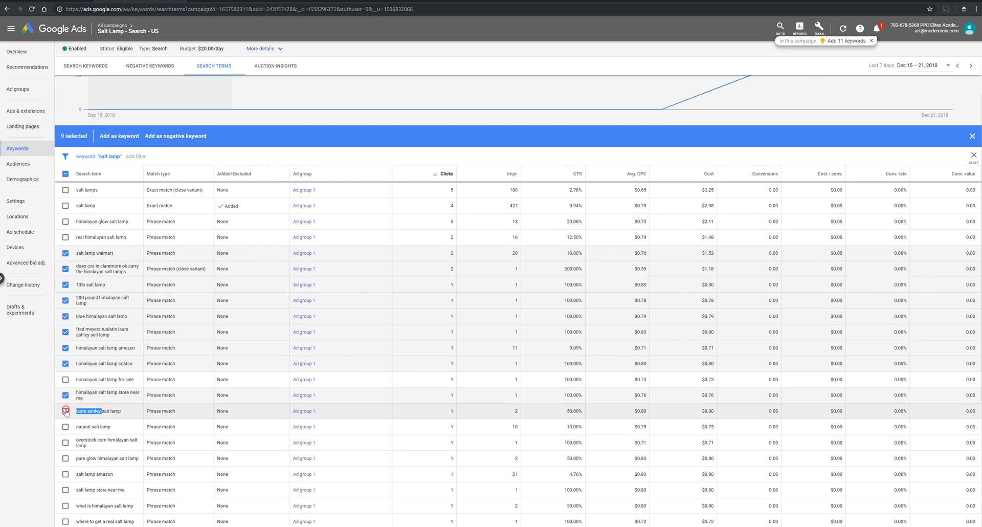
click(110, 410)
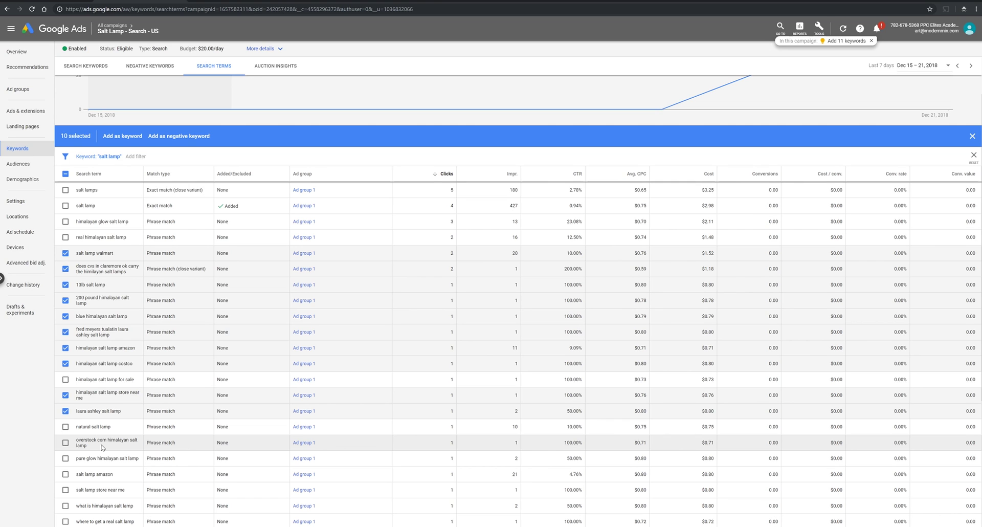
Add the search terms "salt lamp amazon", "salt lamp store near me" and "what is himalayan salt lamp" to the selection
scroll(102, 448, down, 1)
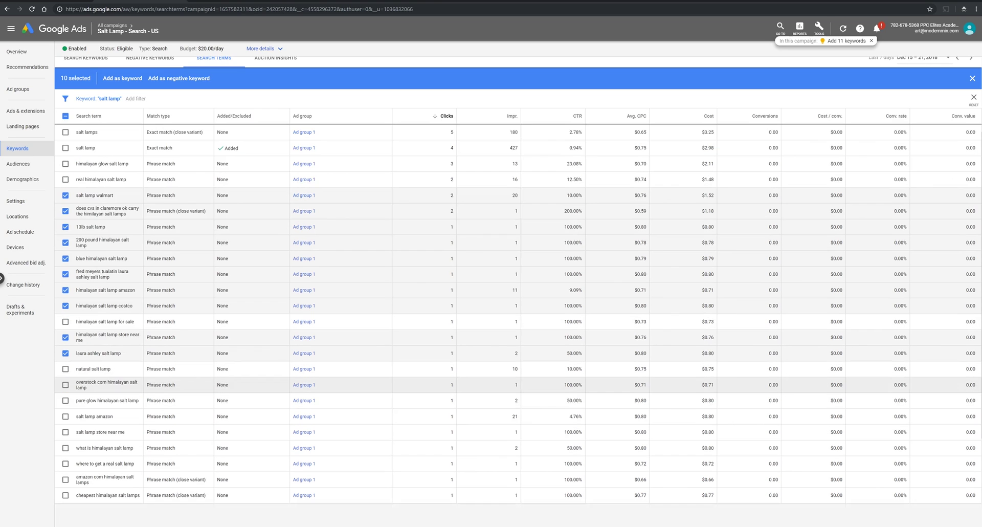
click(66, 417)
click(66, 433)
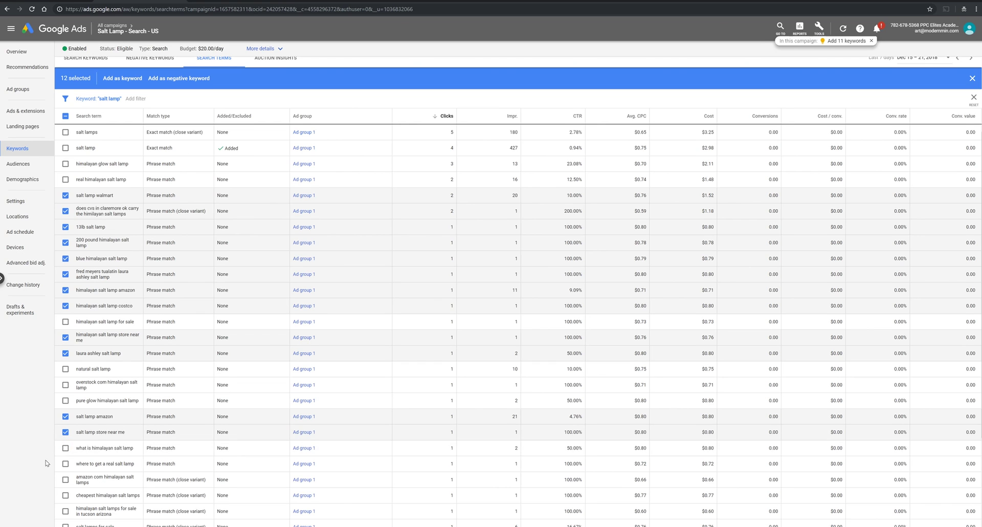
scroll(65, 448, down, 1)
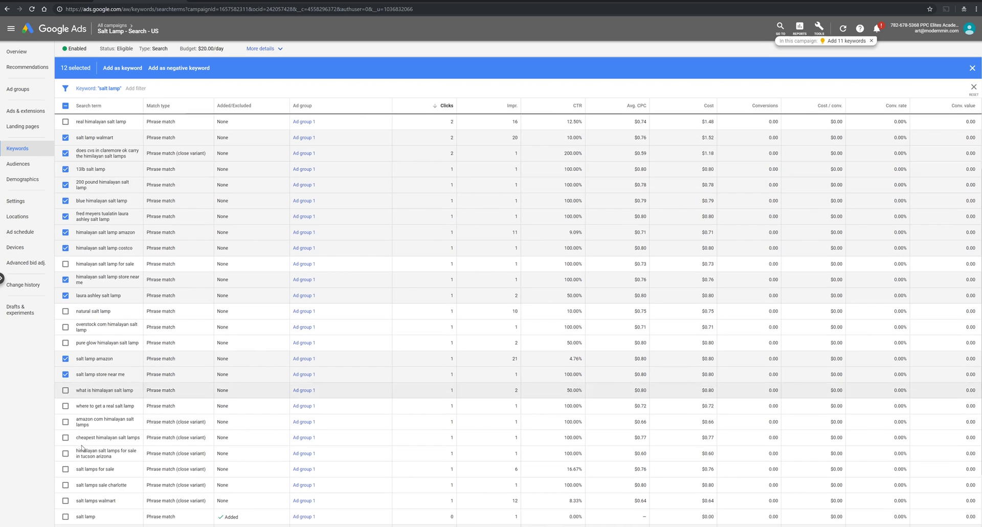
click(65, 391)
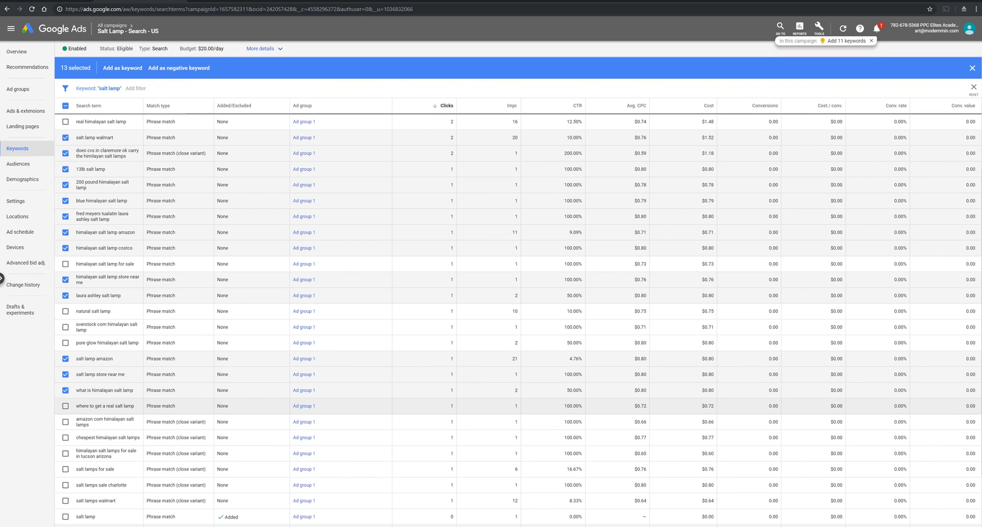
Select the amazon com, cheapest and tucson arizona himalayan salt lamps search terms, plus "salt lamps sale charlotte" and "salt lamps walmart"
click(65, 422)
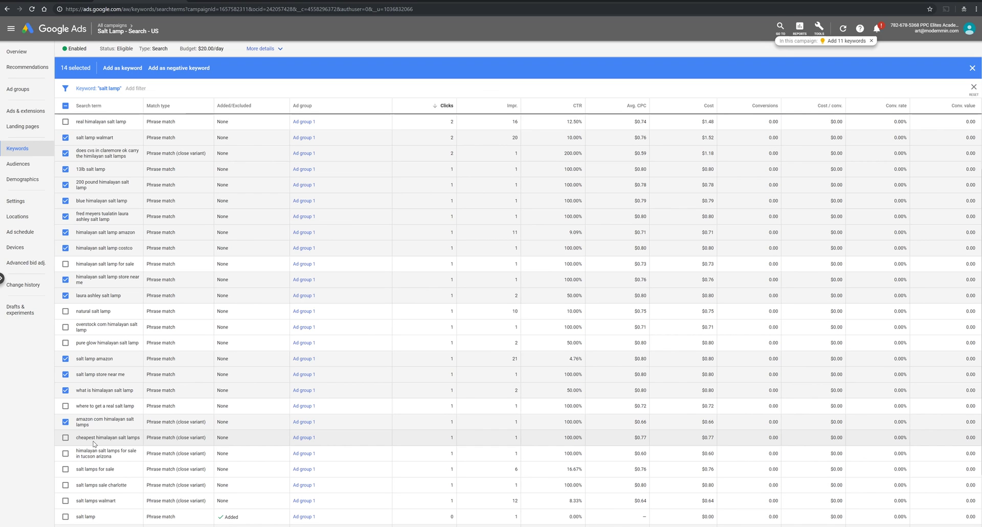
click(66, 438)
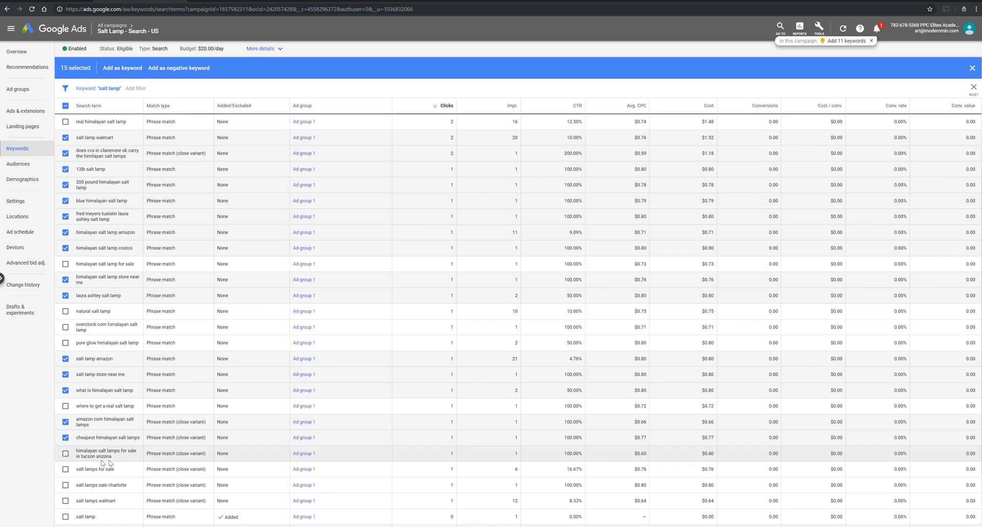
click(65, 453)
scroll(67, 469, down, 2)
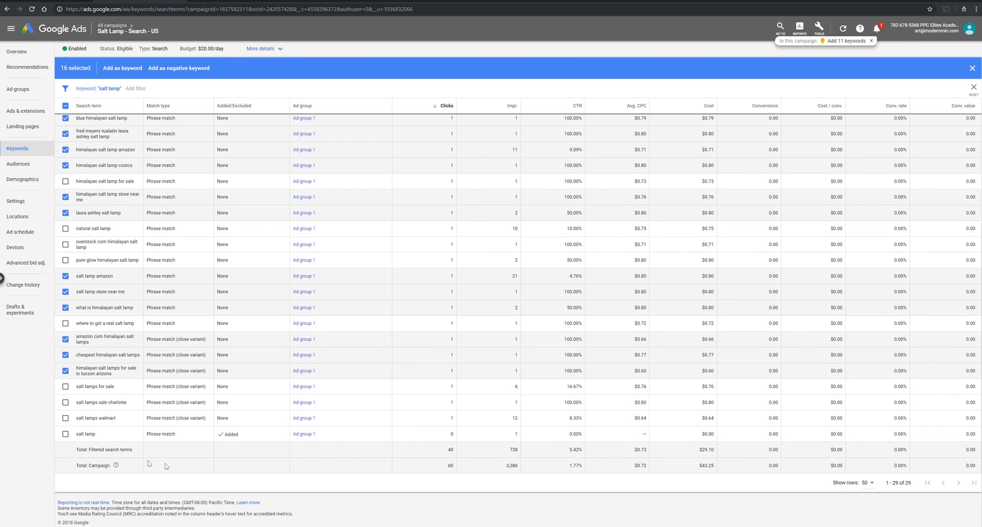
click(65, 402)
click(65, 418)
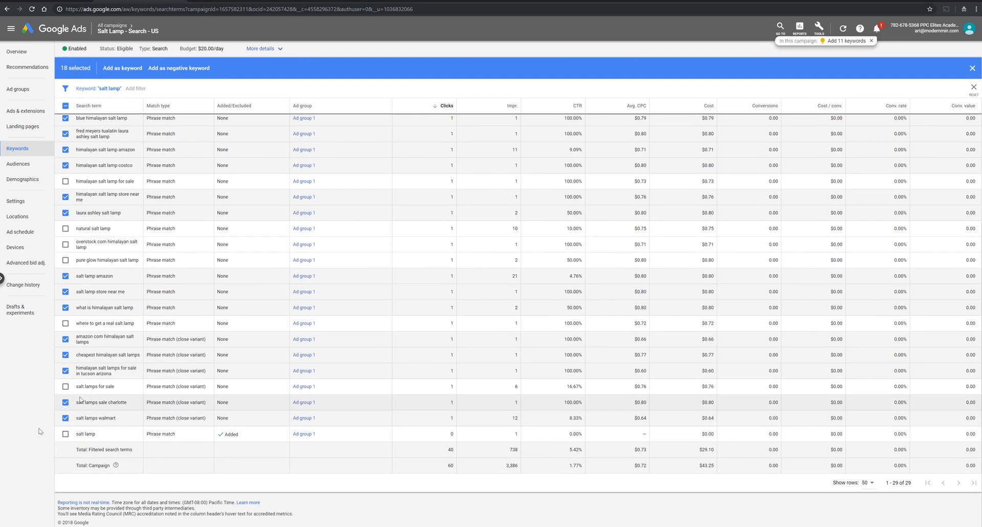
Review the selected search terms and start adding them as negative keywords
scroll(110, 345, up, 5)
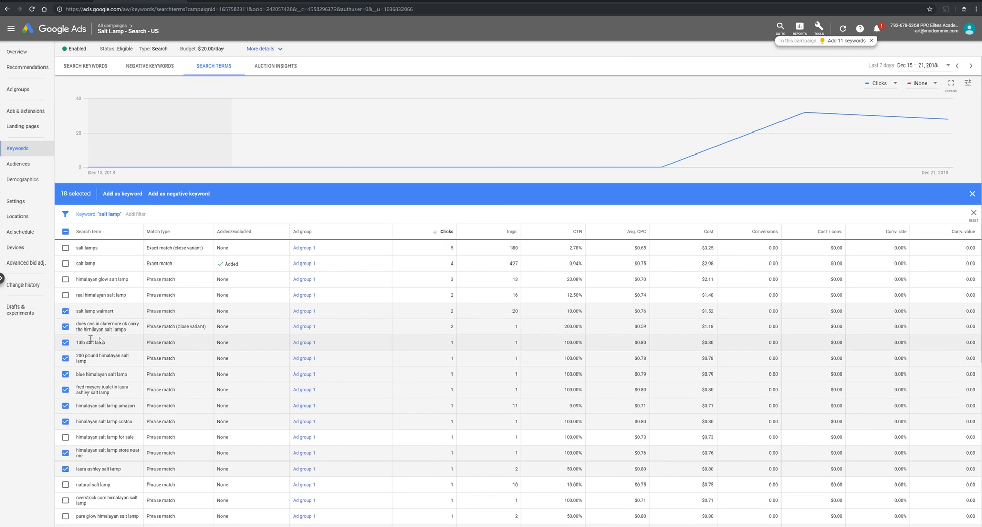
scroll(243, 332, down, 1)
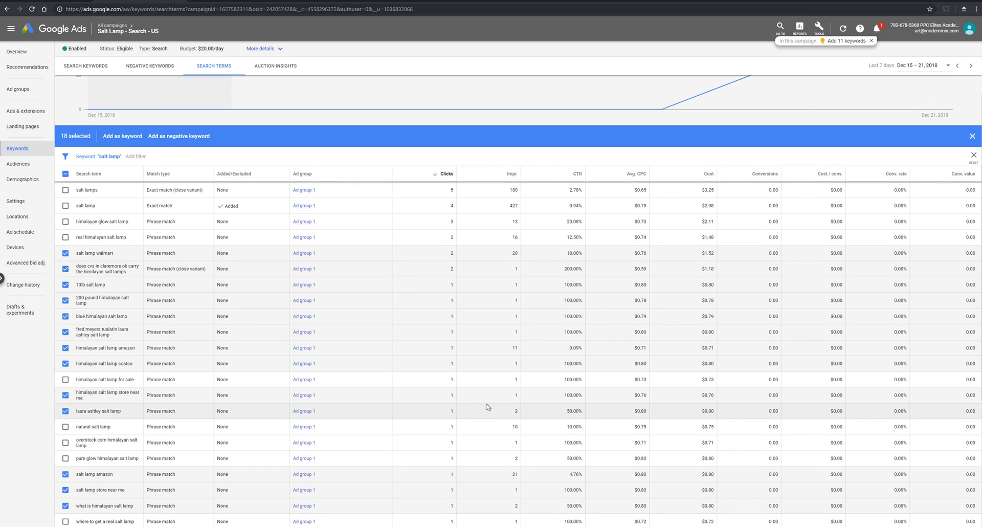
scroll(487, 406, down, 1)
scroll(473, 420, down, 1)
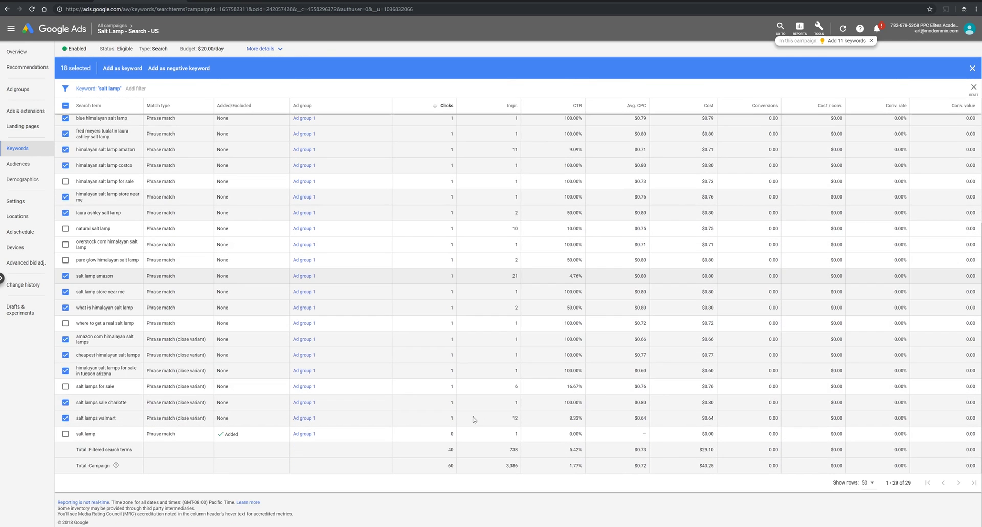
scroll(474, 419, up, 5)
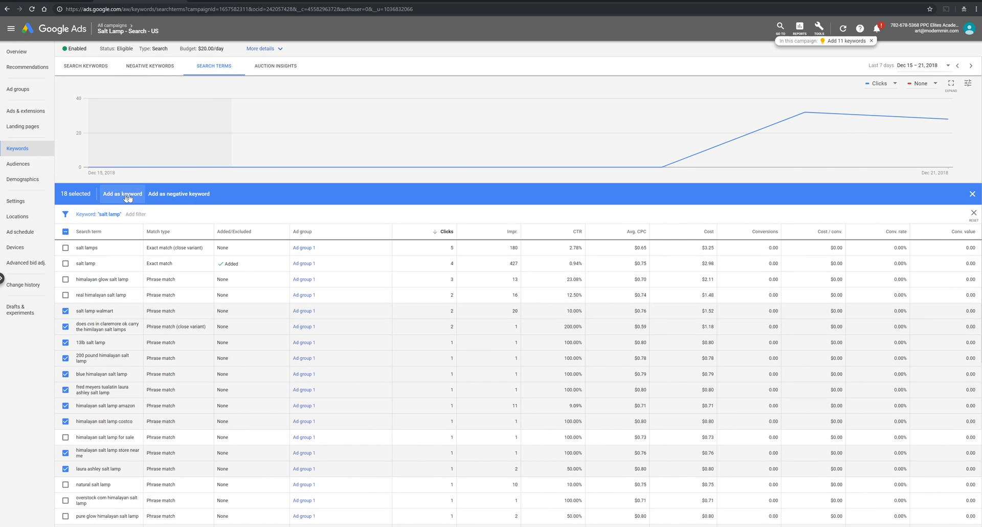
click(182, 194)
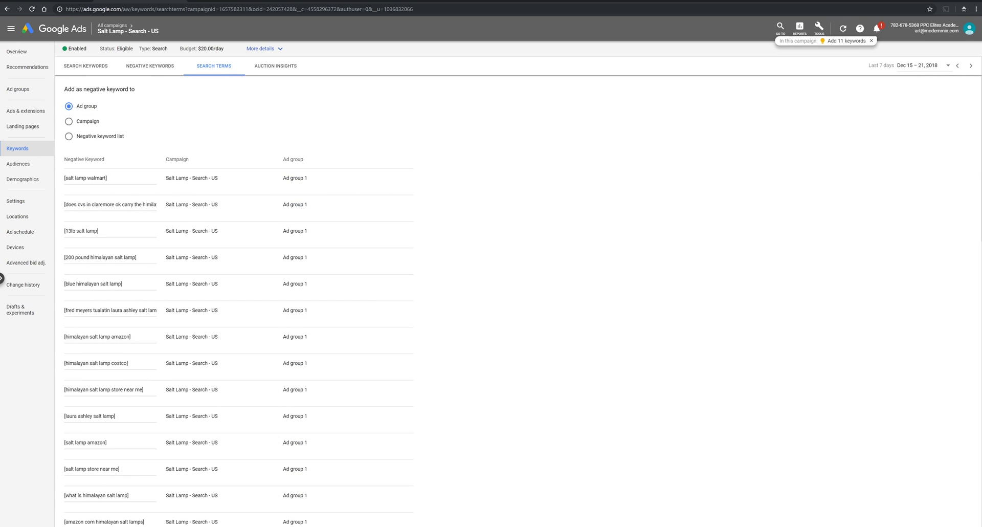
Change the negative keyword [salt lamp walmart] to the phrase match "walmart"
click(87, 177)
drag(87, 178, 63, 179)
key(BackSpace)
click(87, 179)
key(BackSpace)
click(64, 179)
text("walmart)
Change the negative keyword [himalayan salt lamp amazon] to the phrase match "amazon"
scroll(103, 252, down, 2)
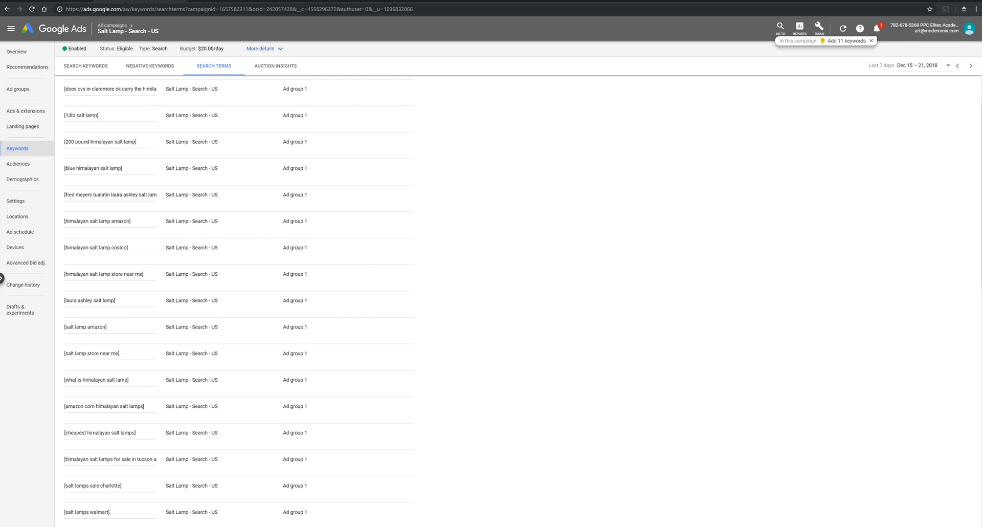
click(106, 223)
key(shift+Home)
key(BackSpace)
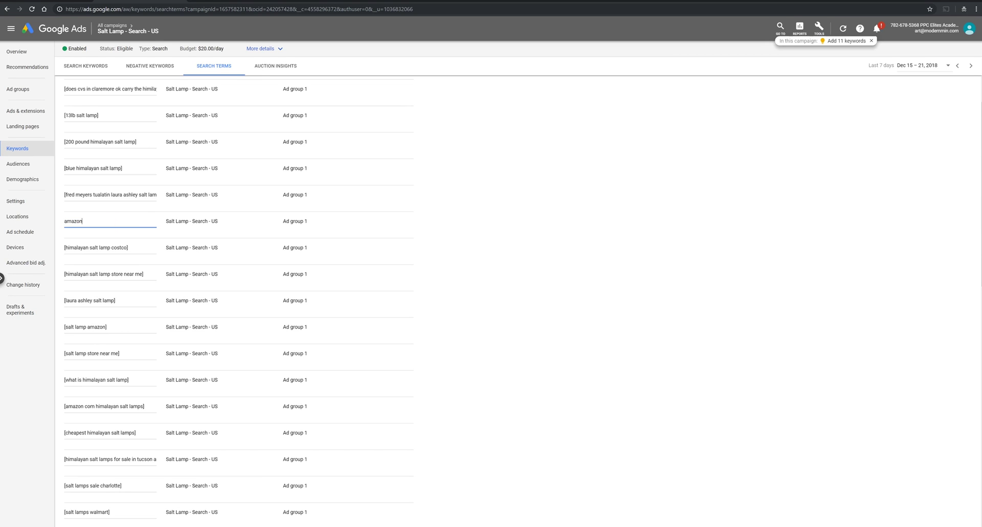
click(65, 221)
text(")
Change the negative keyword [himalayan salt lamp costco] to the phrase match "costco"
drag(111, 248, 15, 245)
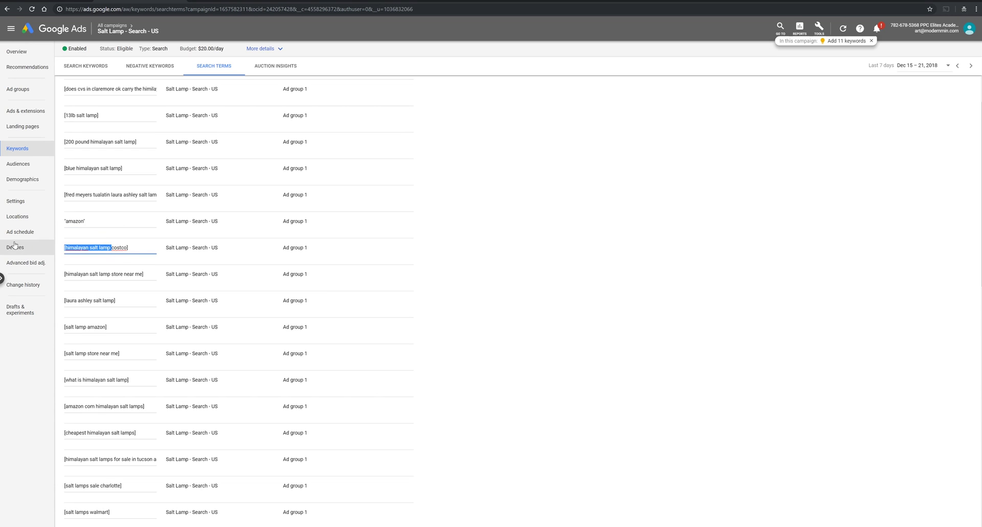
key(BackSpace)
click(86, 248)
key(BackSpace)
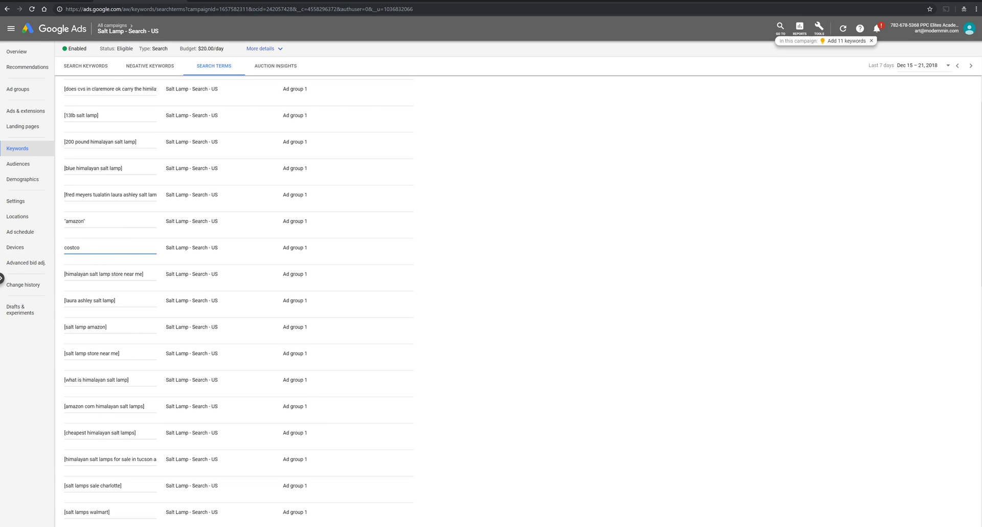
text(")
click(65, 248)
text(")
Change the negative keyword [laura ashley salt lamp] to the phrase match "laura ashley"
click(65, 300)
key(Delete)
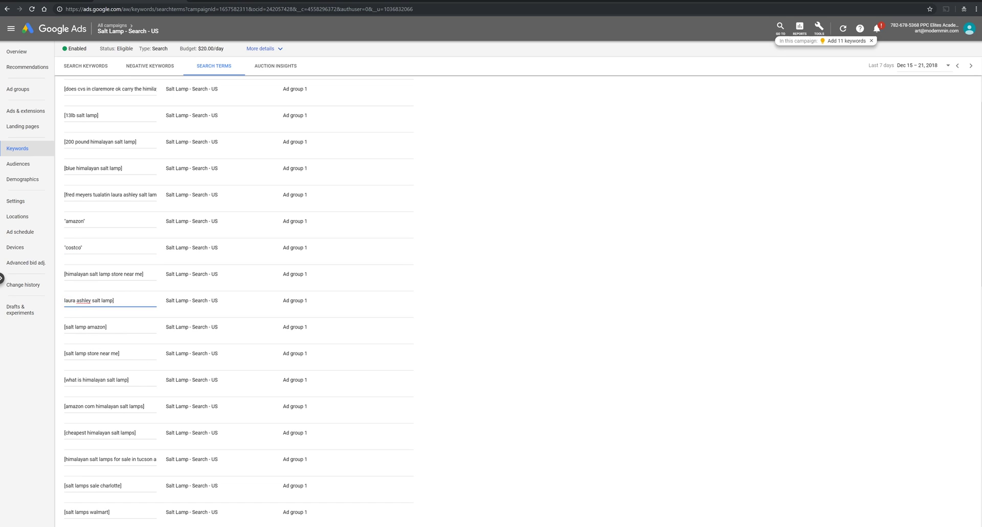
drag(132, 302, 94, 302)
key(BackSpace)
key(BackSpace)
key(BackSpace)
key(BackSpace)
key(BackSpace)
text(")
Save the negative keywords to the ad group and open the campaign's negative keywords list
scroll(129, 391, down, 2)
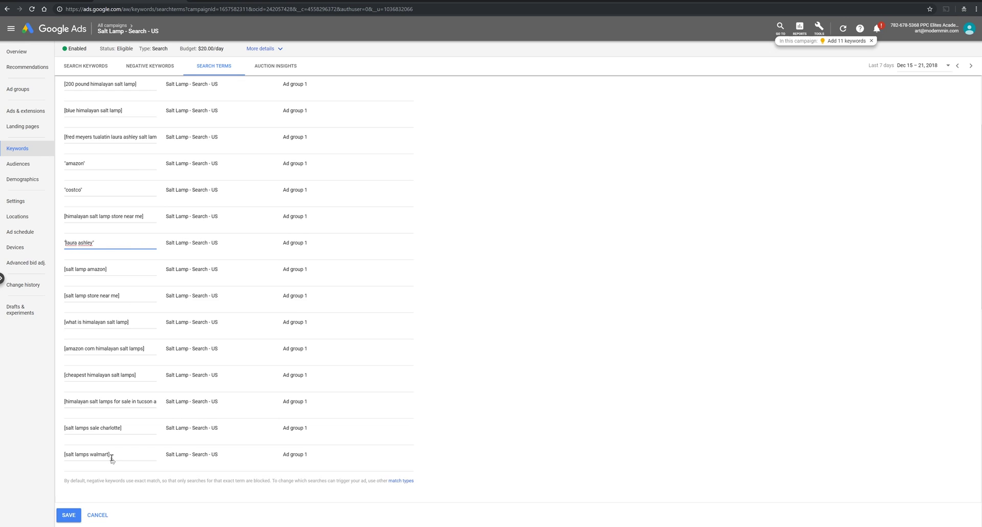
scroll(109, 461, up, 3)
scroll(158, 364, down, 3)
click(70, 515)
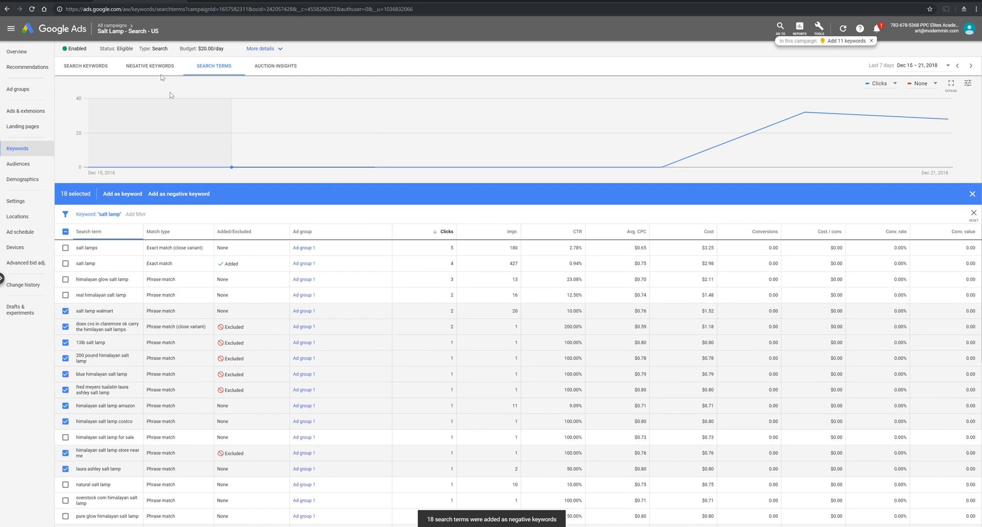
click(149, 66)
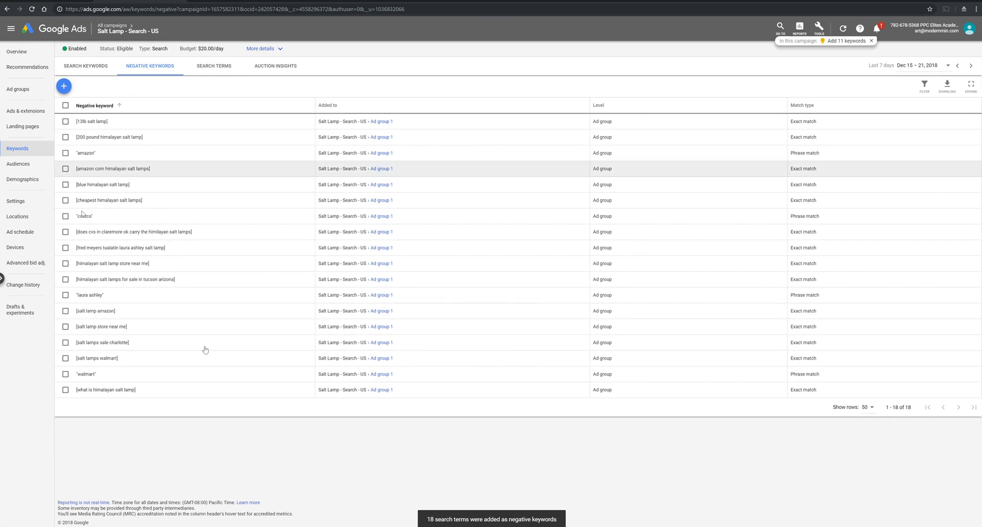